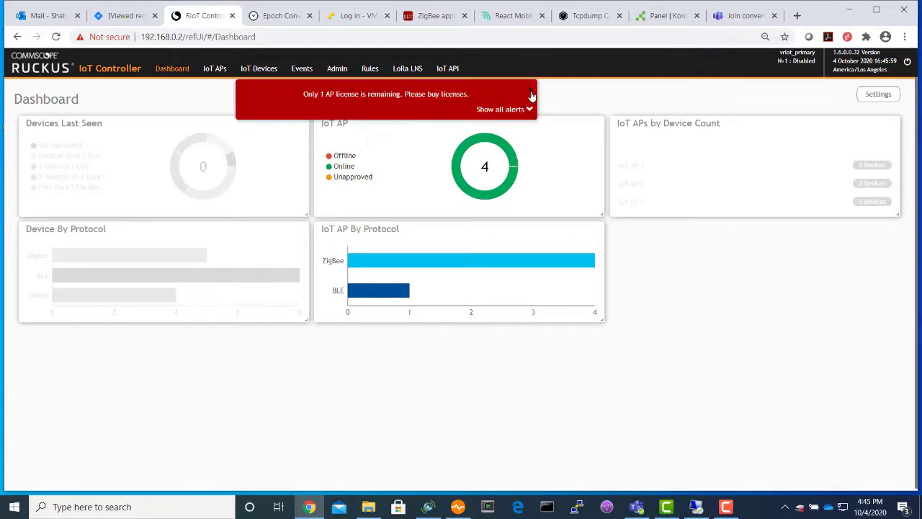
- Dismiss the licence alert and examine the radio settings and mode options of the IoT access point at 192.168.0.38
{"action": "left_click", "coordinate": [530, 89]}
{"action": "left_click", "coordinate": [214, 69]}
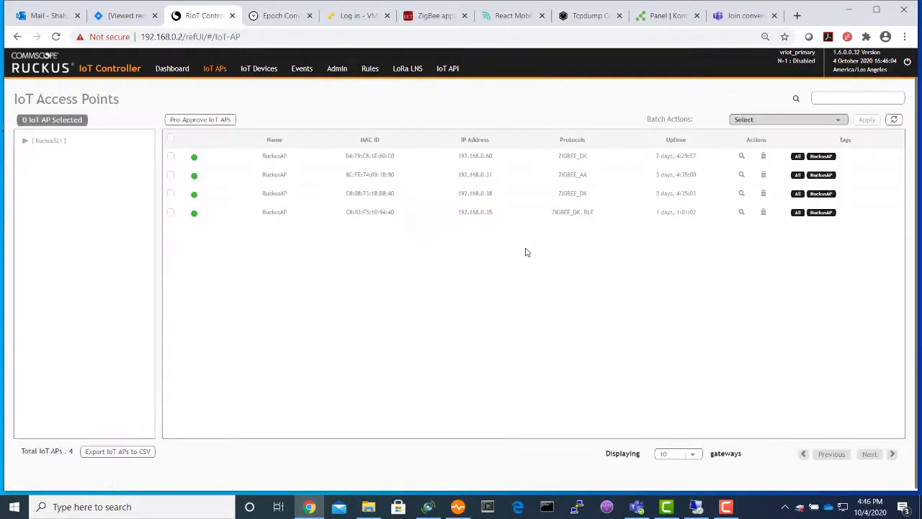
{"action": "left_click", "coordinate": [574, 195]}
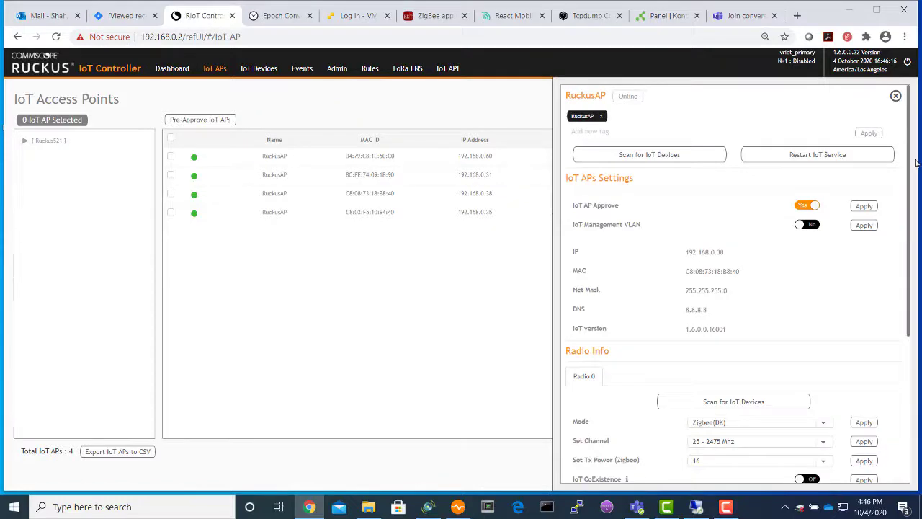
{"action": "scroll", "coordinate": [904, 216], "scroll_direction": "down", "scroll_amount": 3}
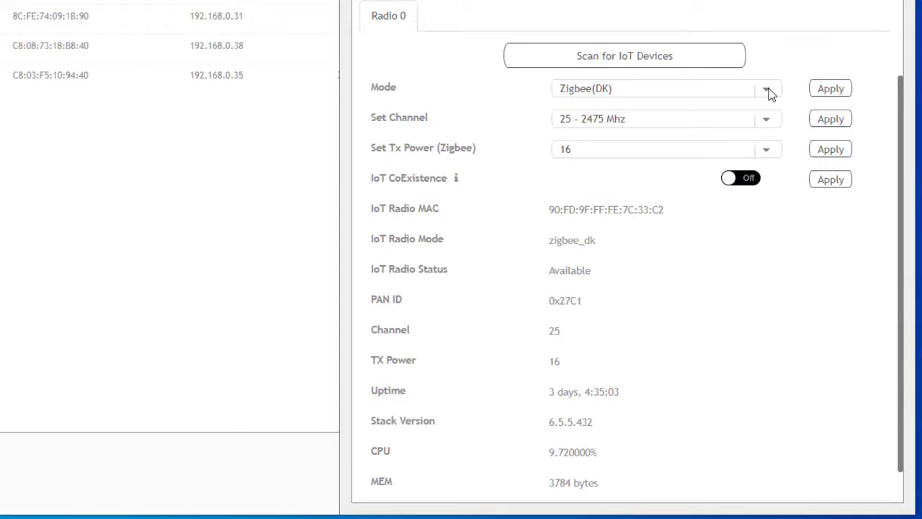
{"action": "left_click", "coordinate": [768, 91]}
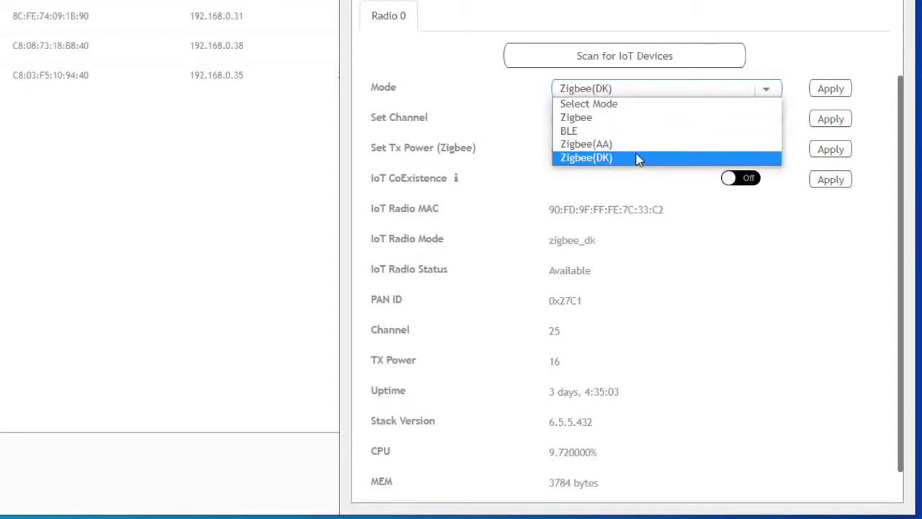
{"action": "left_click", "coordinate": [866, 54]}
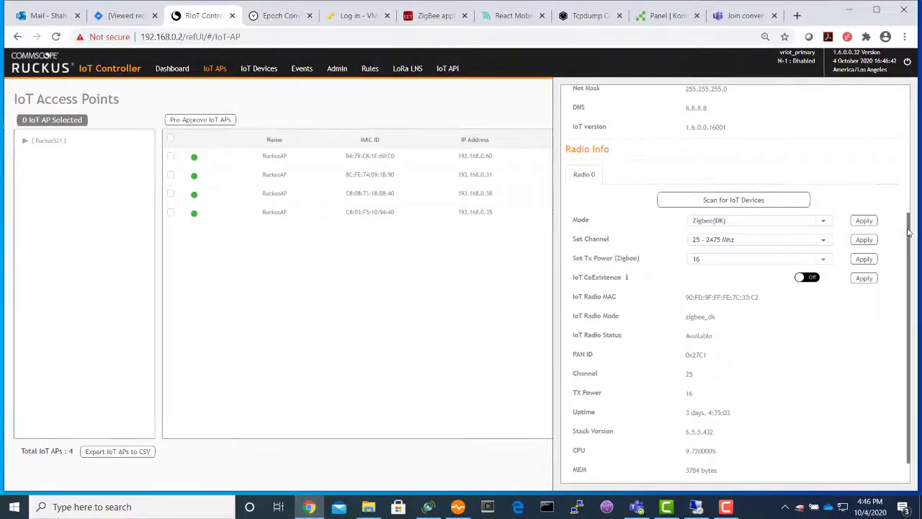
{"action": "scroll", "coordinate": [909, 230], "scroll_direction": "up", "scroll_amount": 5}
{"action": "key", "text": "Escape"}
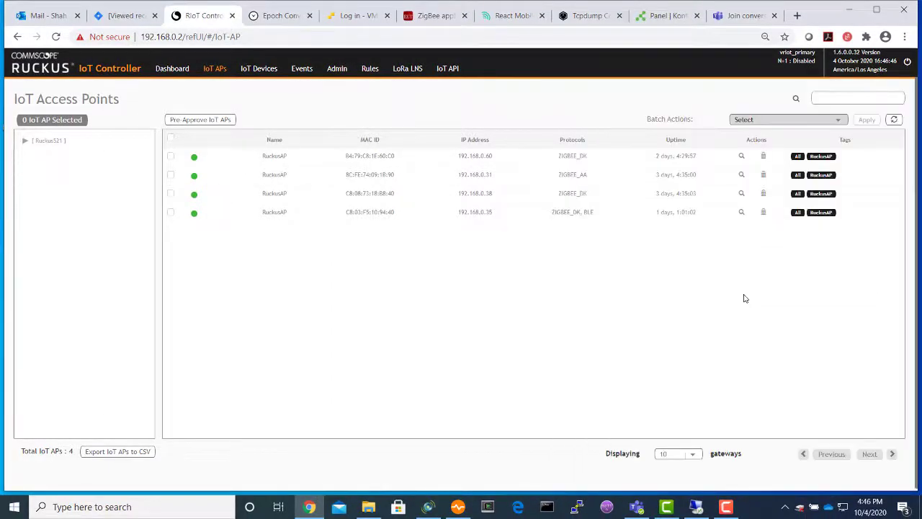
- Start activating the Dormakaba plugin in the controller's administration settings
{"action": "left_click", "coordinate": [337, 70]}
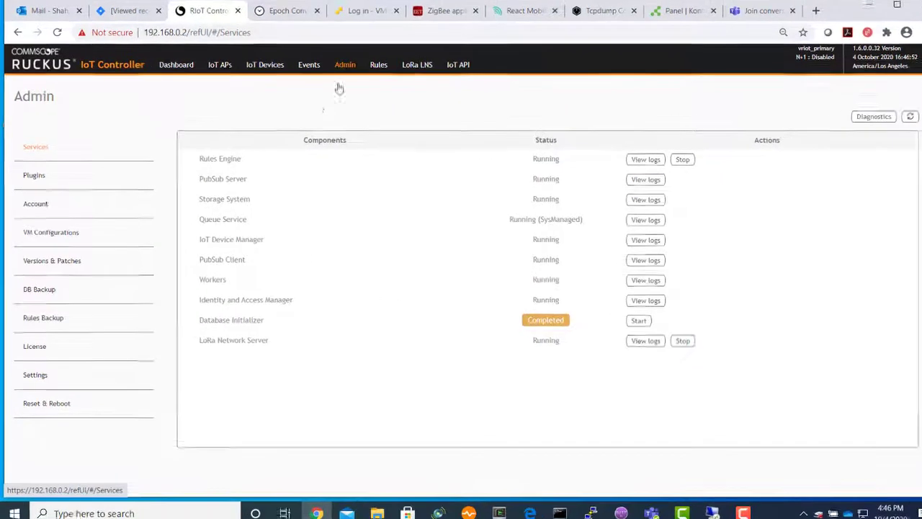
{"action": "left_click", "coordinate": [33, 175]}
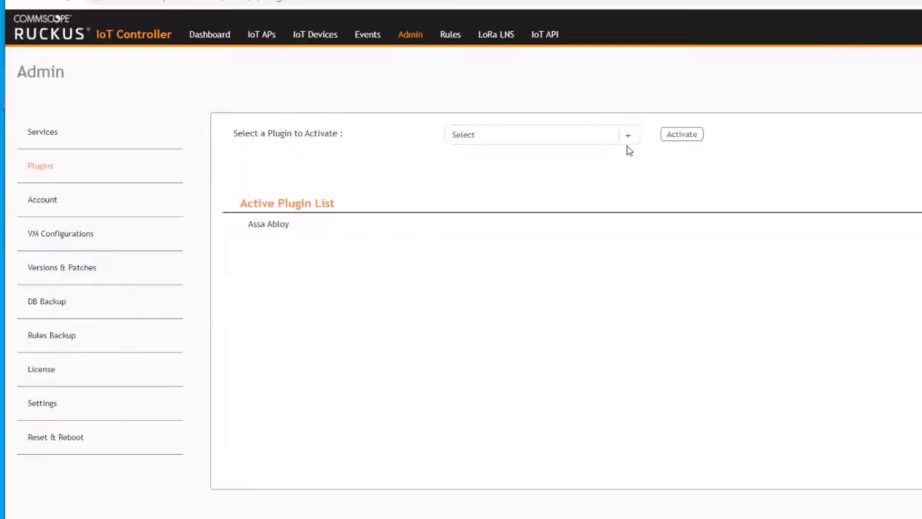
{"action": "left_click", "coordinate": [627, 138]}
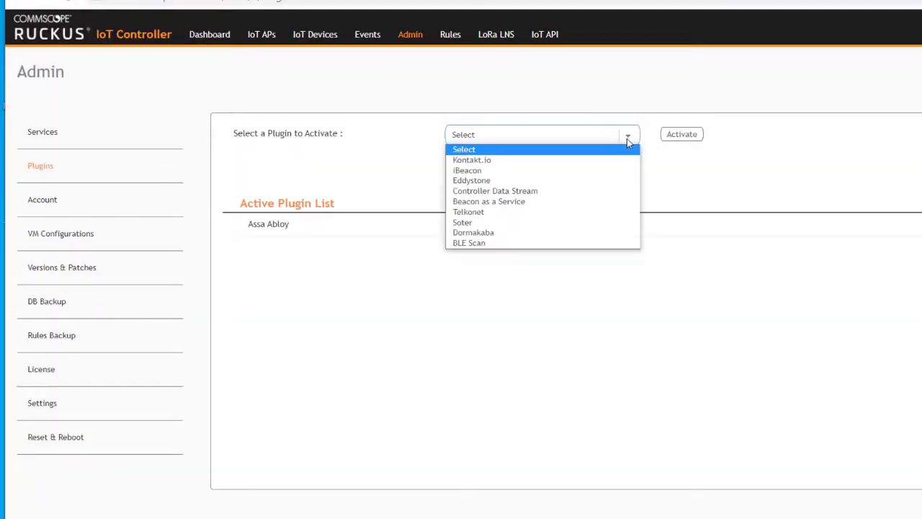
{"action": "left_click", "coordinate": [468, 233]}
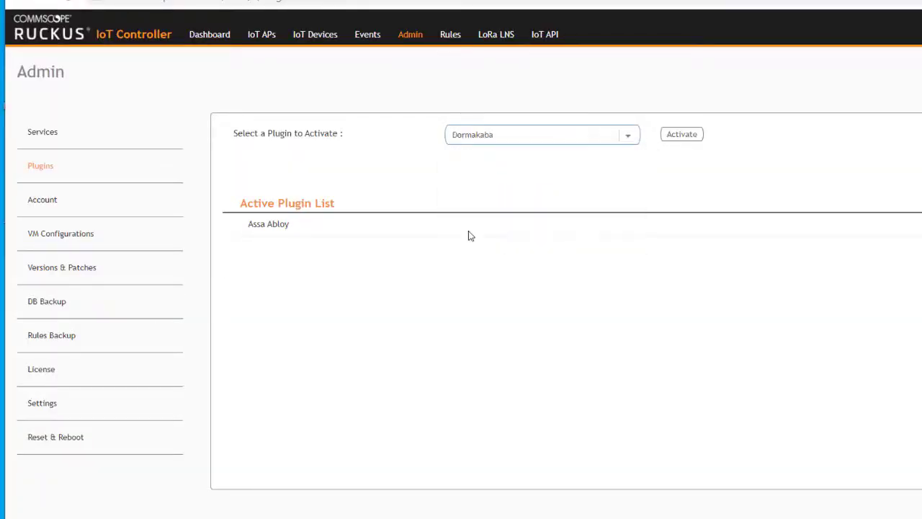
{"action": "left_click", "coordinate": [683, 136]}
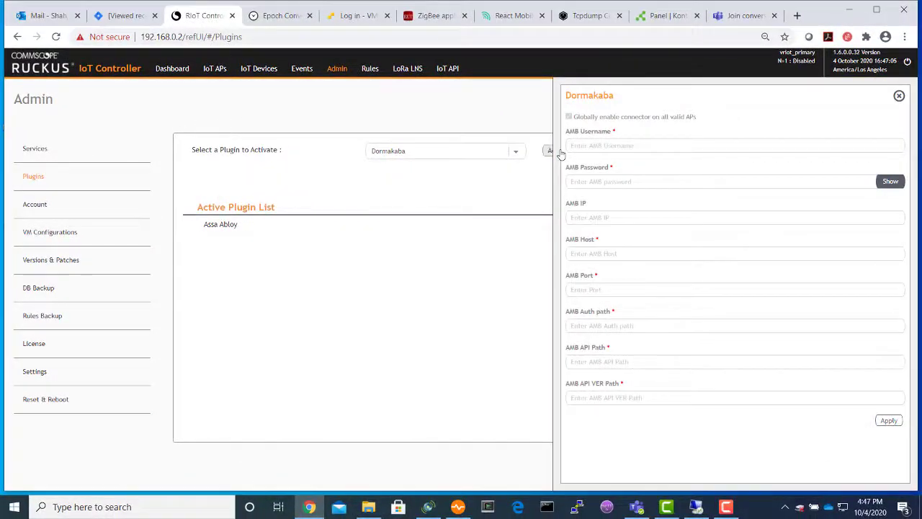
- Enter Admin01 as the AMB username and fill in the AMB password for the Dormakaba plugin
{"action": "left_click", "coordinate": [598, 144]}
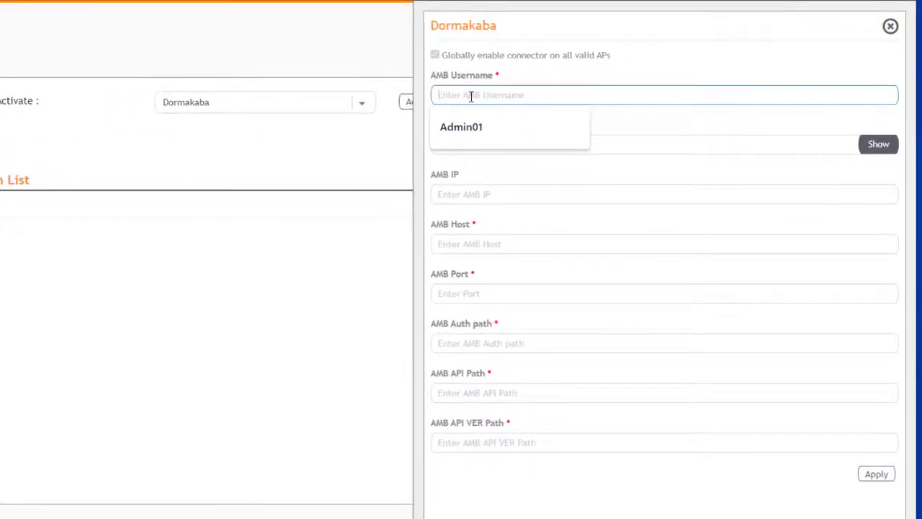
{"action": "left_click", "coordinate": [465, 134]}
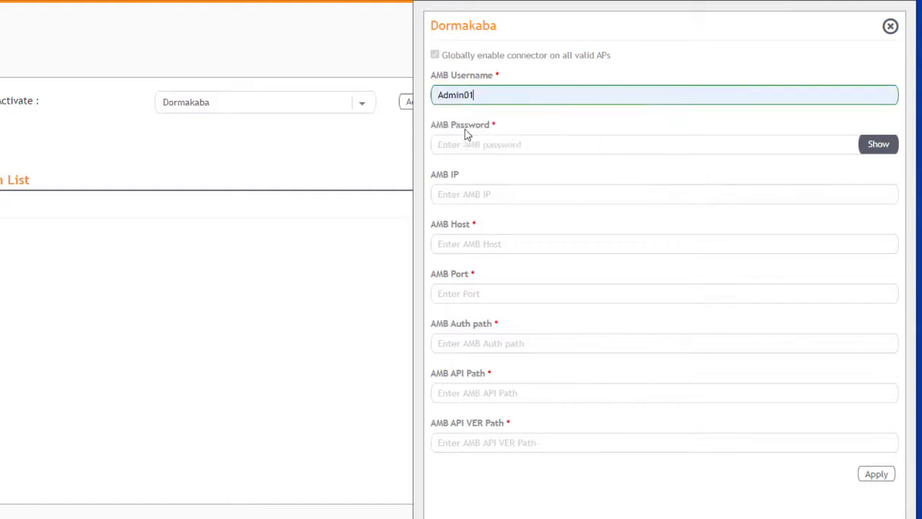
{"action": "left_click", "coordinate": [467, 146]}
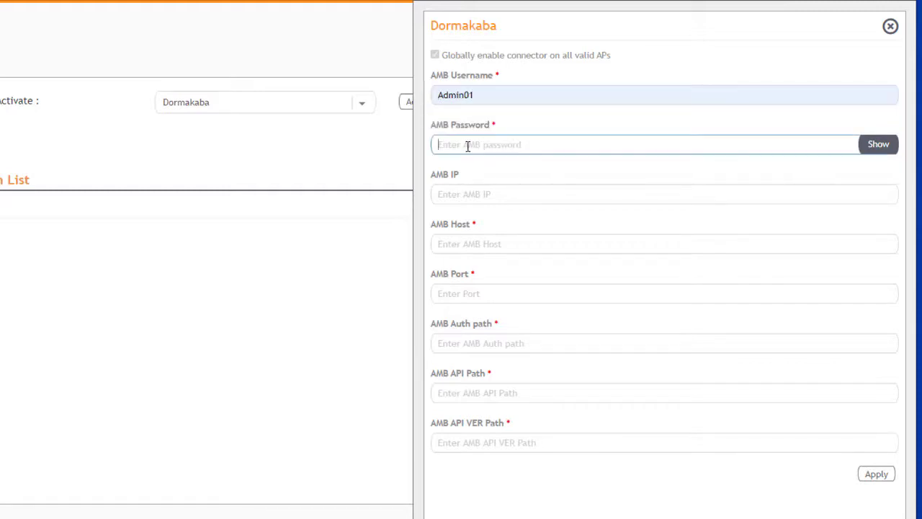
{"action": "type", "text": "••••••••"}
{"action": "left_click", "coordinate": [466, 195]}
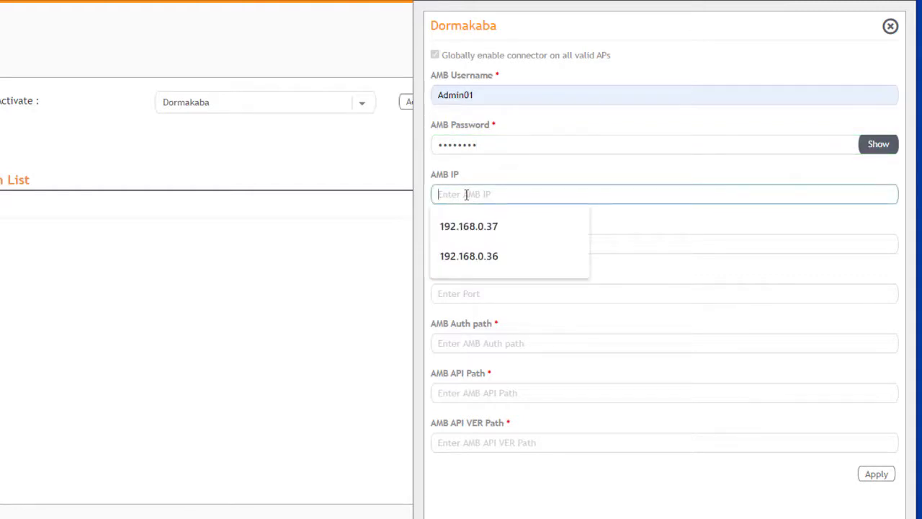
{"action": "left_click", "coordinate": [520, 249]}
{"action": "left_click", "coordinate": [519, 245]}
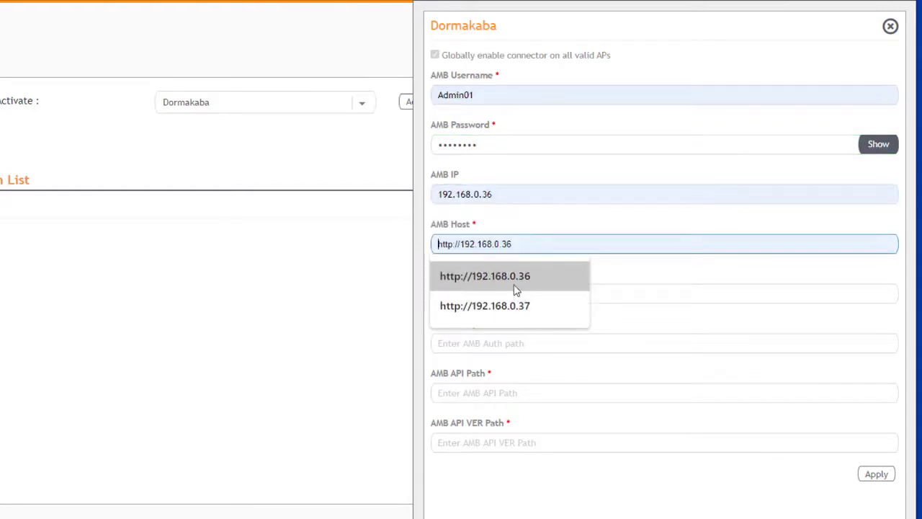
{"action": "left_click", "coordinate": [516, 290]}
{"action": "left_click", "coordinate": [516, 292]}
{"action": "left_click", "coordinate": [446, 324]}
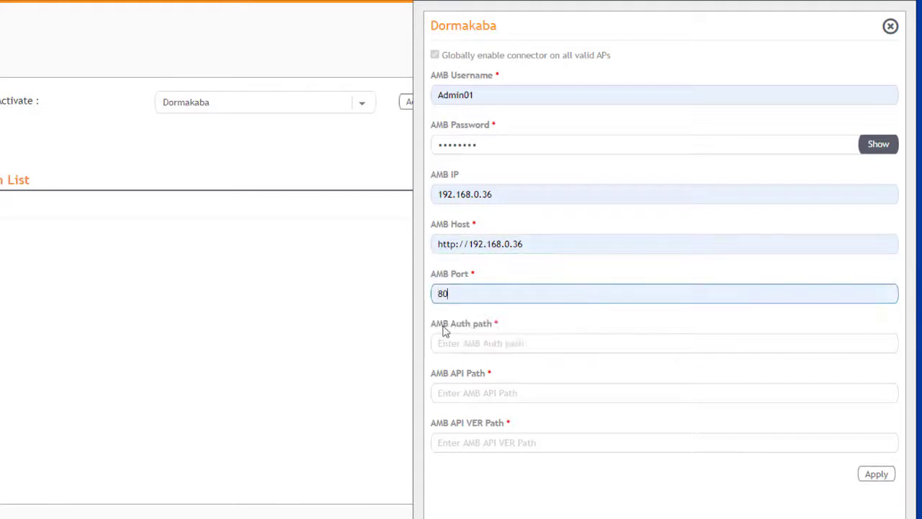
- Set the AMB Auth path to /WebAPI, API path to /token and API VER path to /api/v1, and apply the plugin configuration
{"action": "left_click", "coordinate": [461, 342]}
{"action": "left_click", "coordinate": [473, 375]}
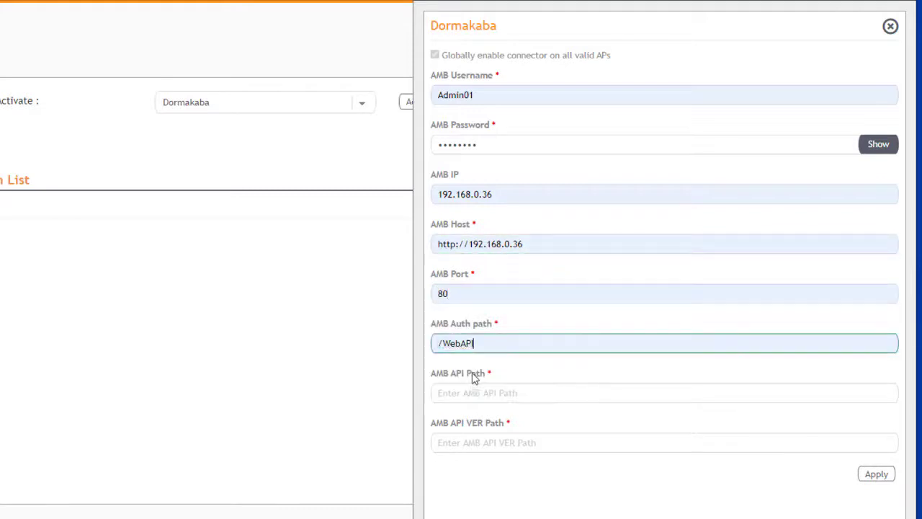
{"action": "left_click", "coordinate": [478, 390]}
{"action": "left_click", "coordinate": [466, 426]}
{"action": "scroll", "coordinate": [468, 403], "scroll_direction": "down", "scroll_amount": 1}
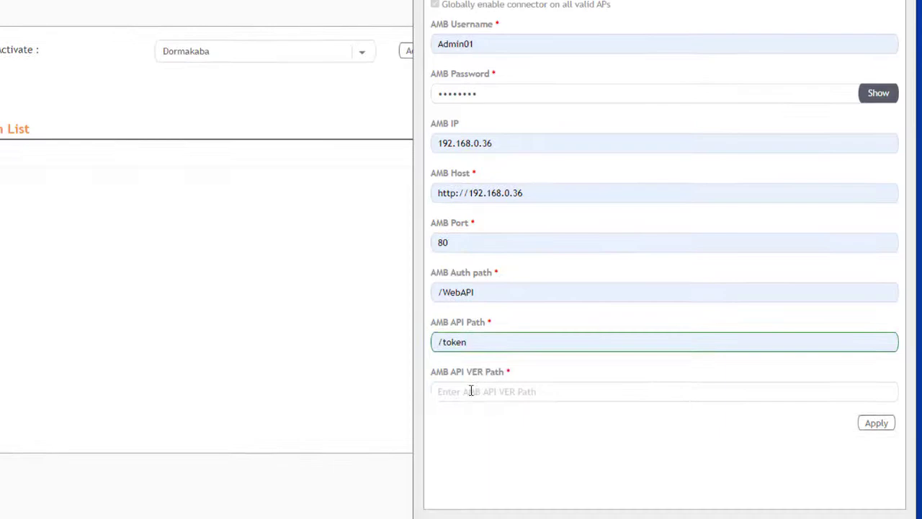
{"action": "left_click", "coordinate": [471, 389]}
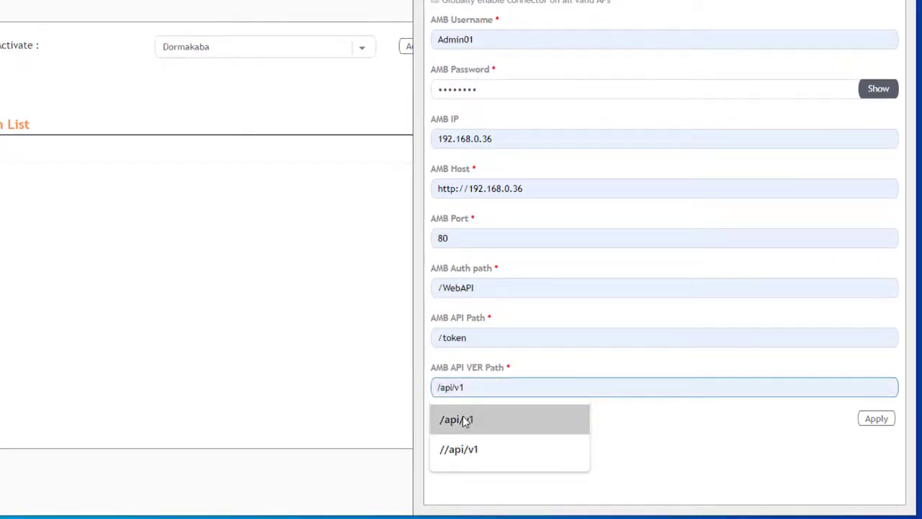
{"action": "left_click", "coordinate": [464, 420]}
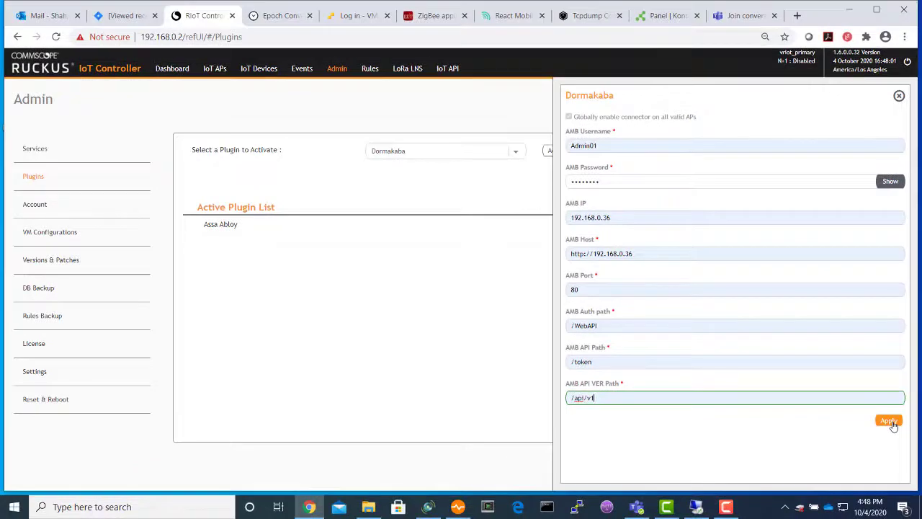
{"action": "left_click", "coordinate": [890, 421]}
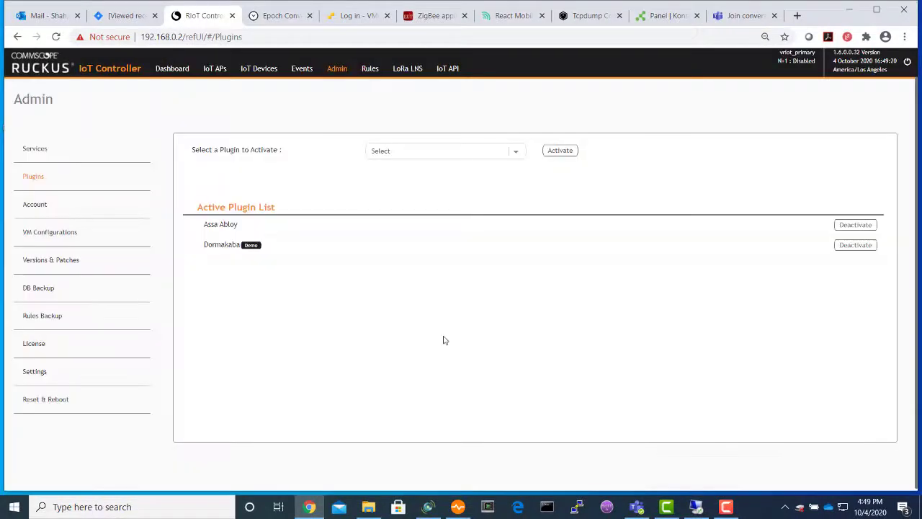
- Check the connection status in the active Dormakaba plugin's details and return to the IoT access point list
{"action": "left_click", "coordinate": [223, 245]}
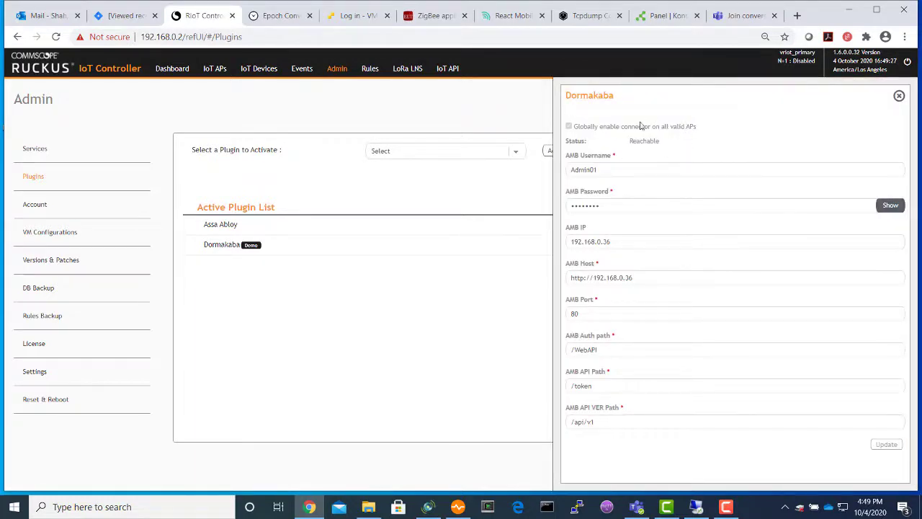
{"action": "left_click", "coordinate": [899, 96]}
{"action": "left_click", "coordinate": [210, 72]}
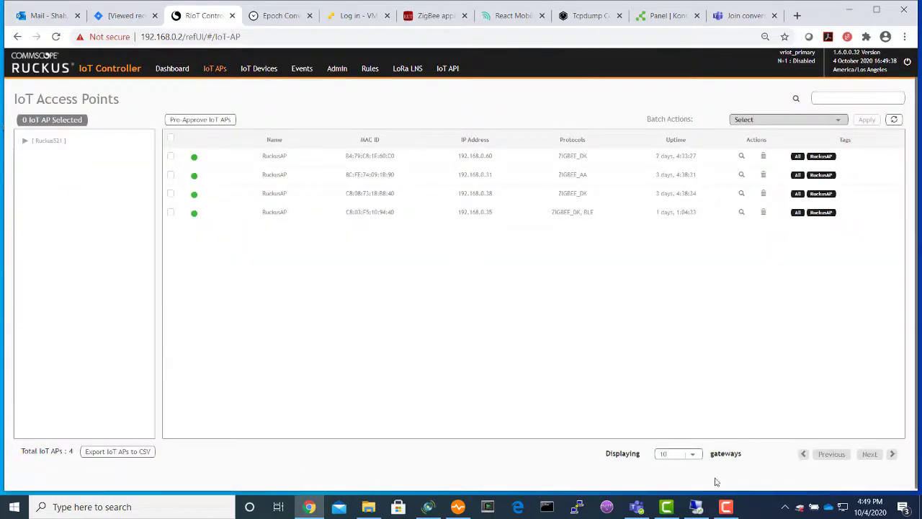
- Switch to the remote desktop at 192.168.0.36 and open the Ambiance home page in Chrome
{"action": "left_click", "coordinate": [726, 507]}
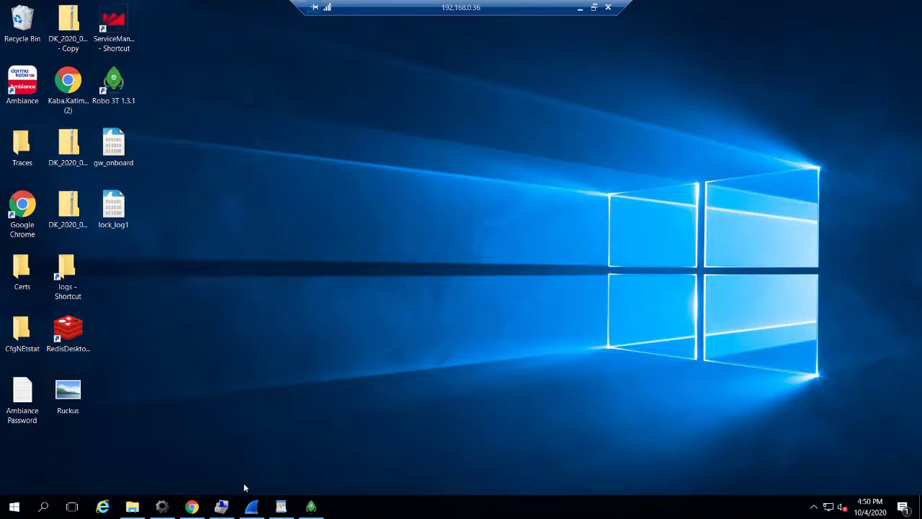
{"action": "left_click", "coordinate": [193, 507]}
{"action": "scroll", "coordinate": [175, 144], "scroll_direction": "up", "scroll_amount": 1}
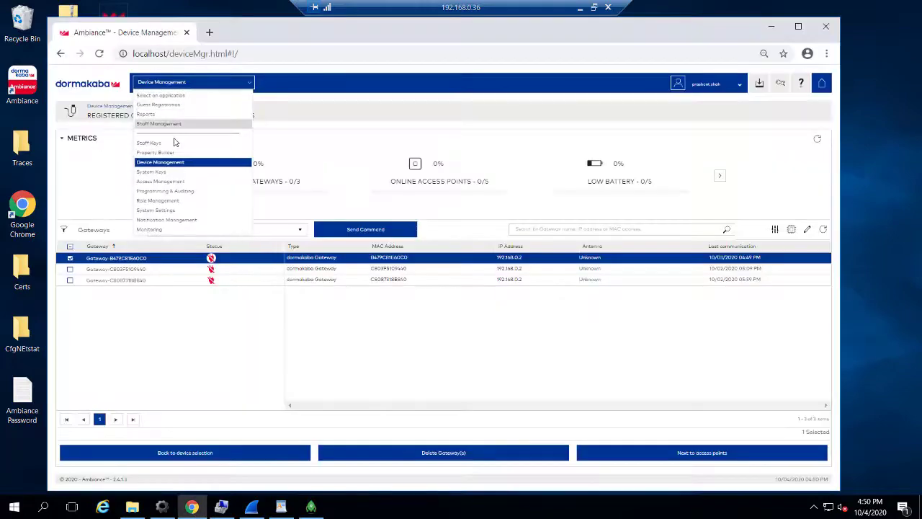
{"action": "left_click", "coordinate": [838, 73]}
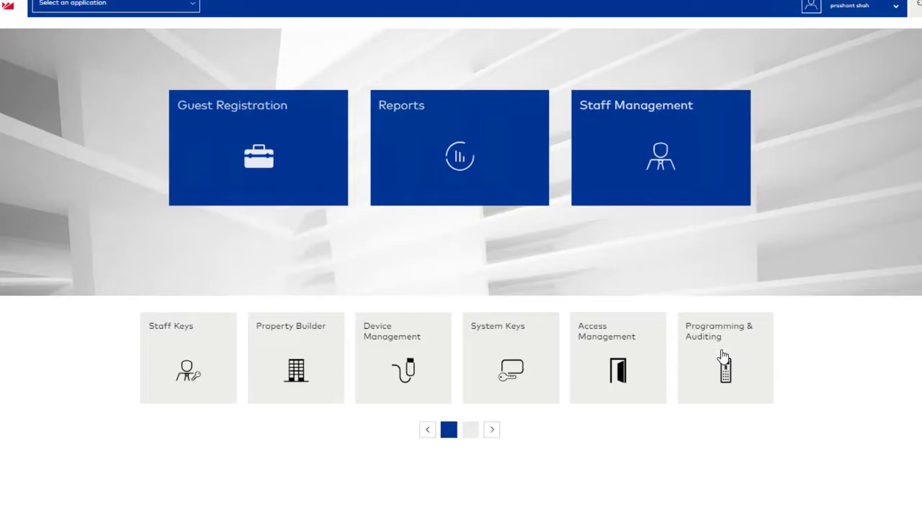
- Examine both pages of application tiles on the Ambiance home page and the list of guest registrations
{"action": "left_click", "coordinate": [493, 430]}
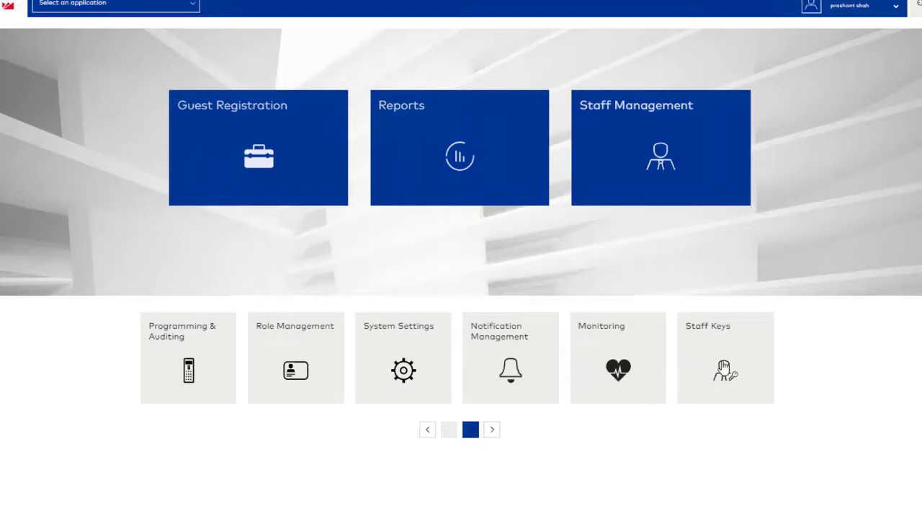
{"action": "left_click", "coordinate": [428, 430]}
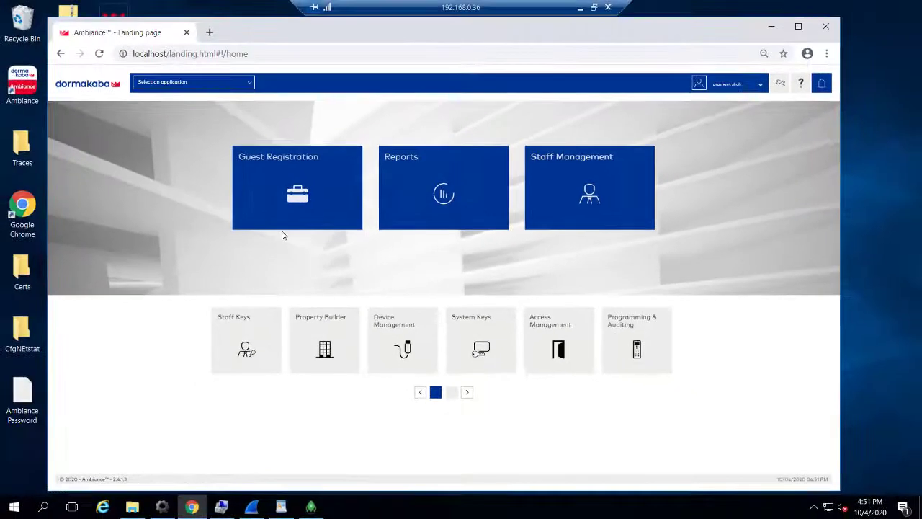
{"action": "left_click", "coordinate": [300, 200]}
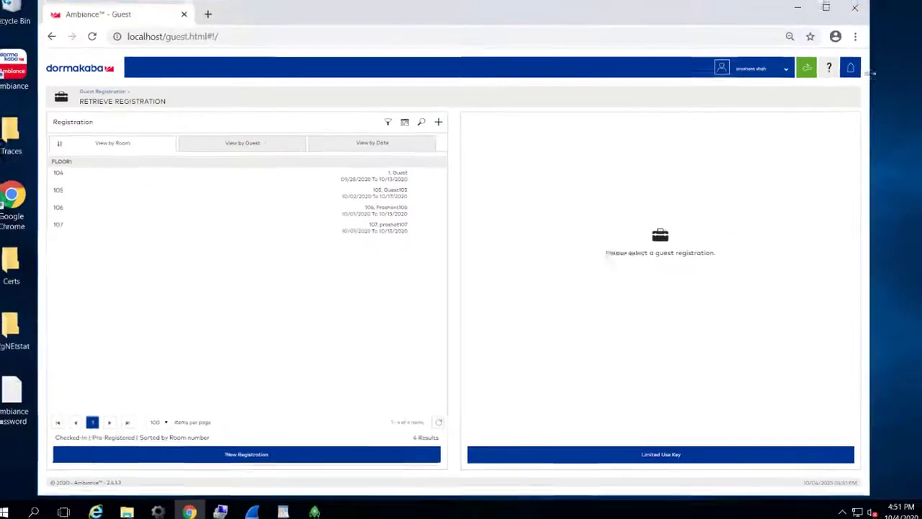
{"action": "left_click", "coordinate": [847, 68]}
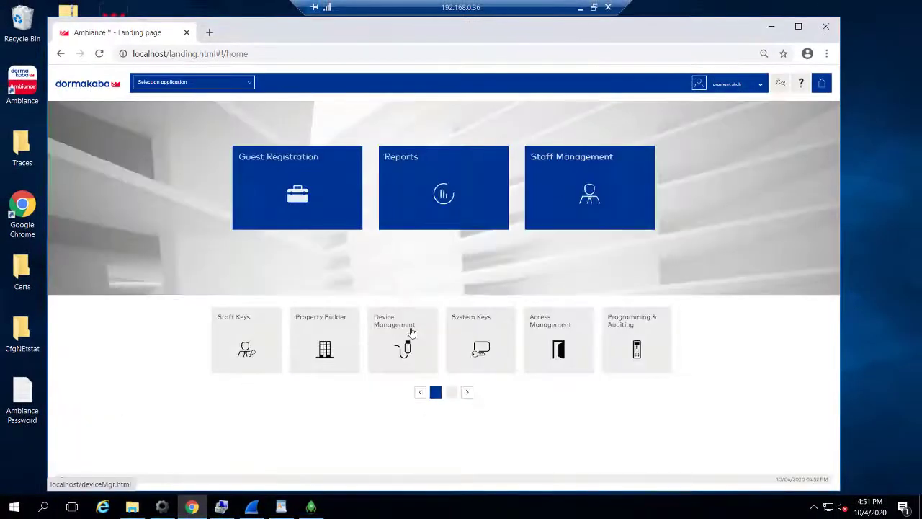
- Open Device Management and examine its Encoders and Gateway Configuration sections
{"action": "left_click", "coordinate": [393, 346]}
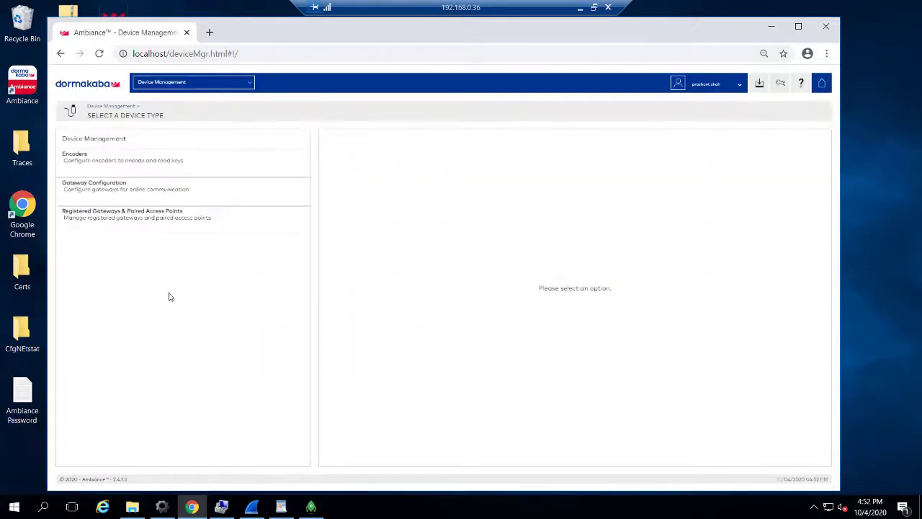
{"action": "left_click", "coordinate": [98, 168]}
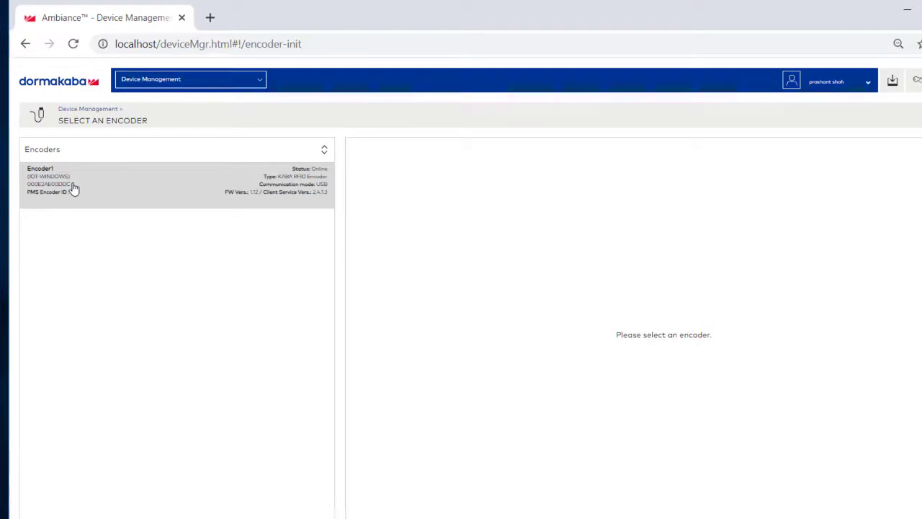
{"action": "left_click", "coordinate": [73, 187]}
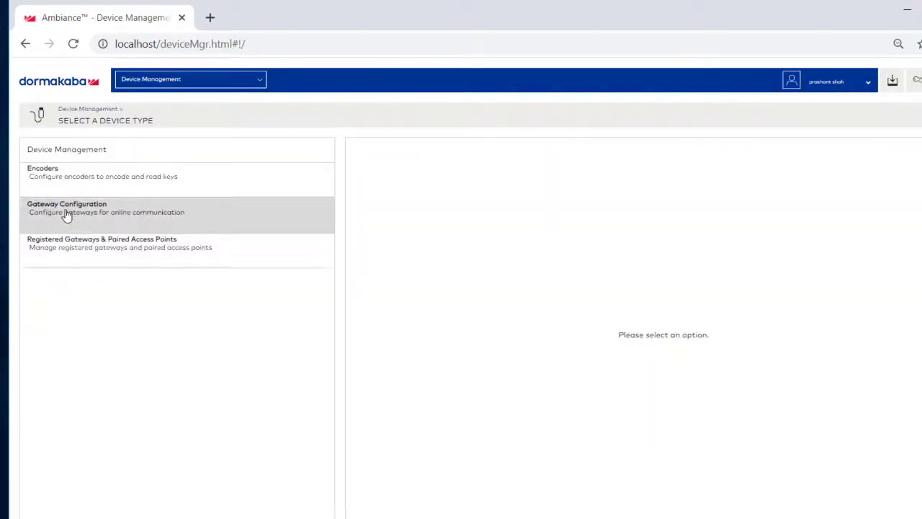
{"action": "left_click", "coordinate": [66, 209]}
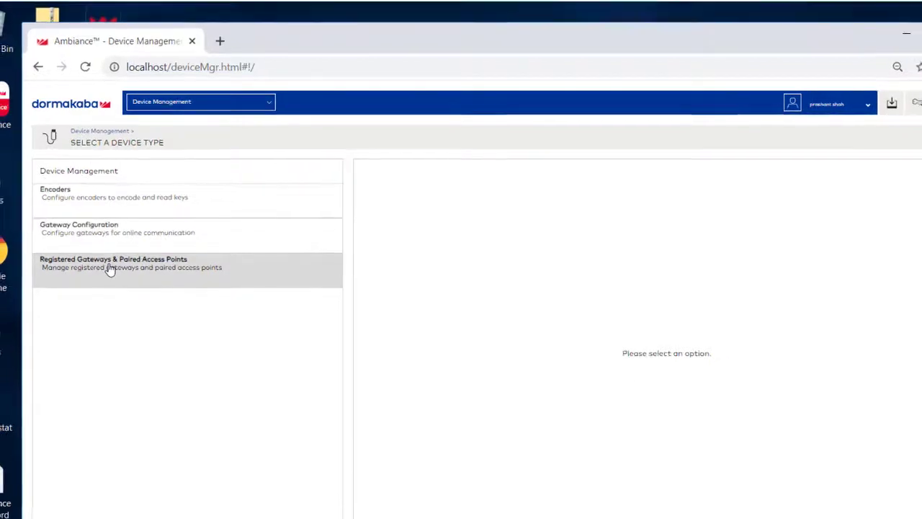
- Open Registered Gateways & Paired Access Points and send the Pairing ON command to Gateway-B479C81E60C0
{"action": "left_click", "coordinate": [107, 272]}
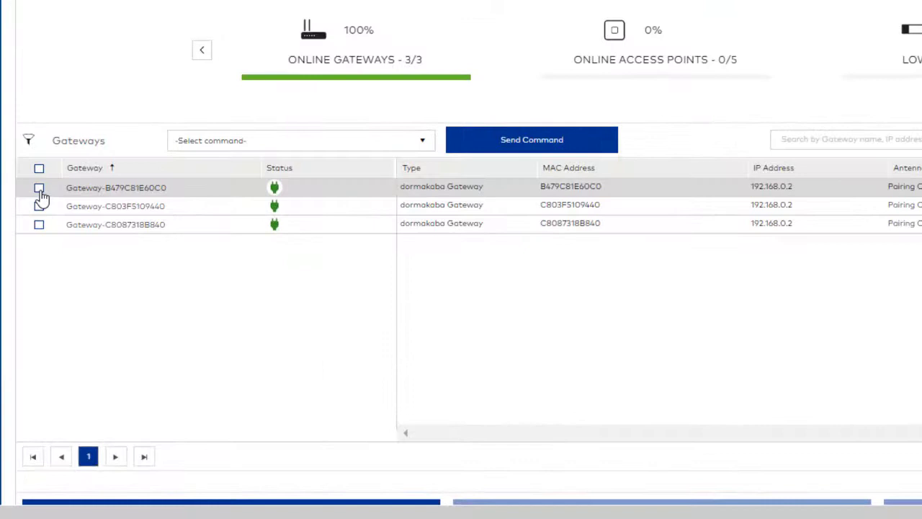
{"action": "left_click", "coordinate": [78, 276]}
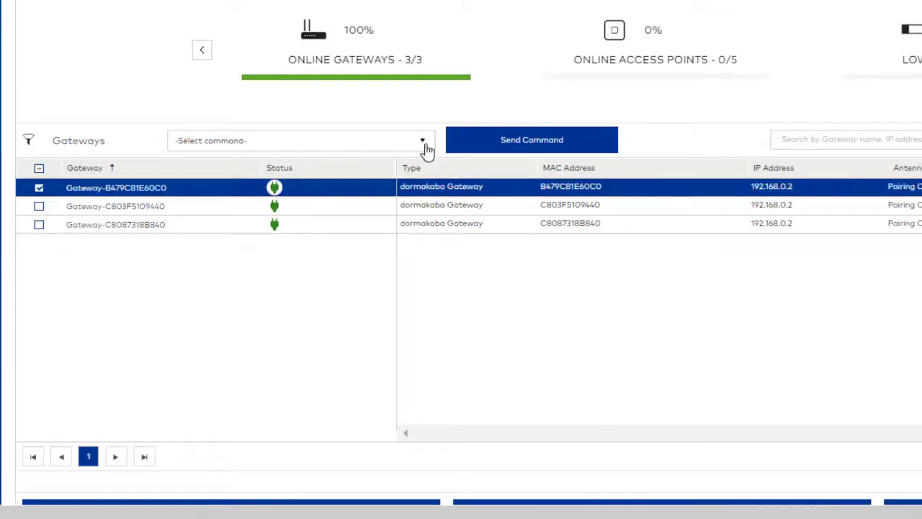
{"action": "left_click", "coordinate": [426, 146]}
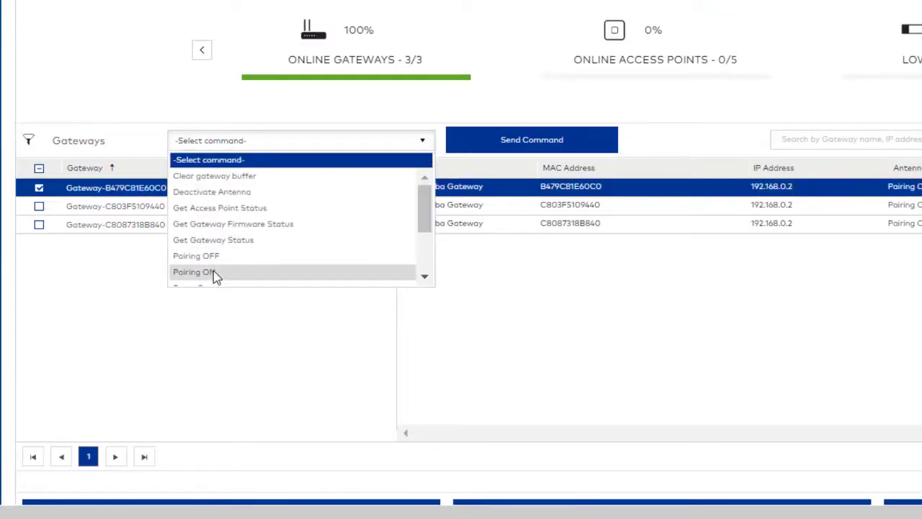
{"action": "left_click", "coordinate": [213, 272]}
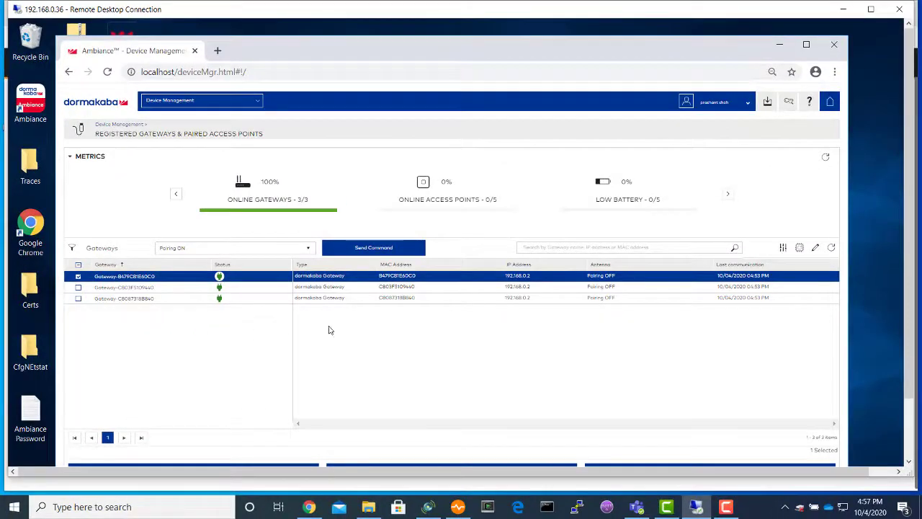
{"action": "left_click", "coordinate": [373, 248]}
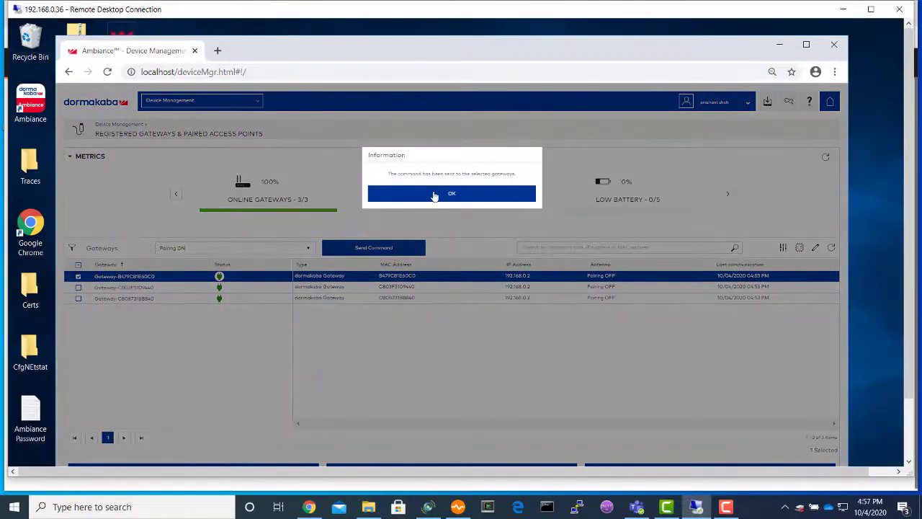
{"action": "left_click", "coordinate": [435, 194]}
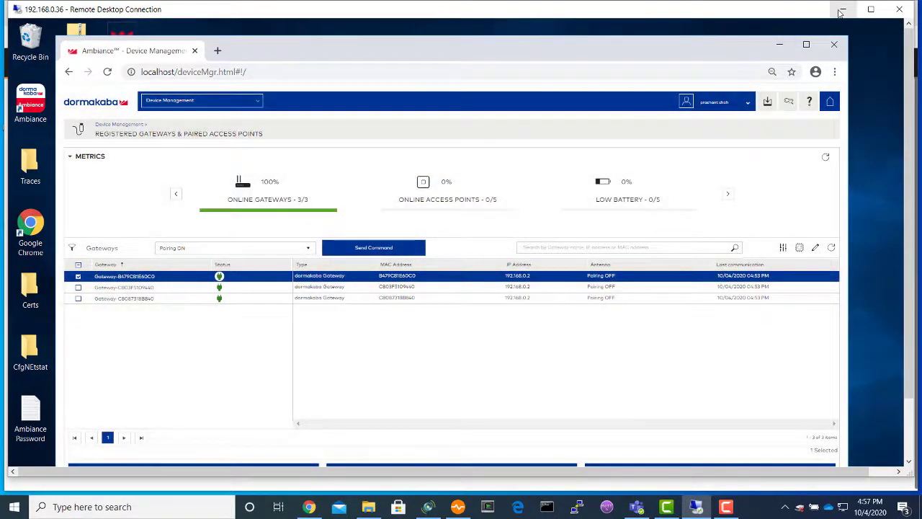
- Return to the Ruckus IoT Controller, accept the scanned DORMAKABA device under the name Lock_104 and stop the scan
{"action": "left_click", "coordinate": [841, 9]}
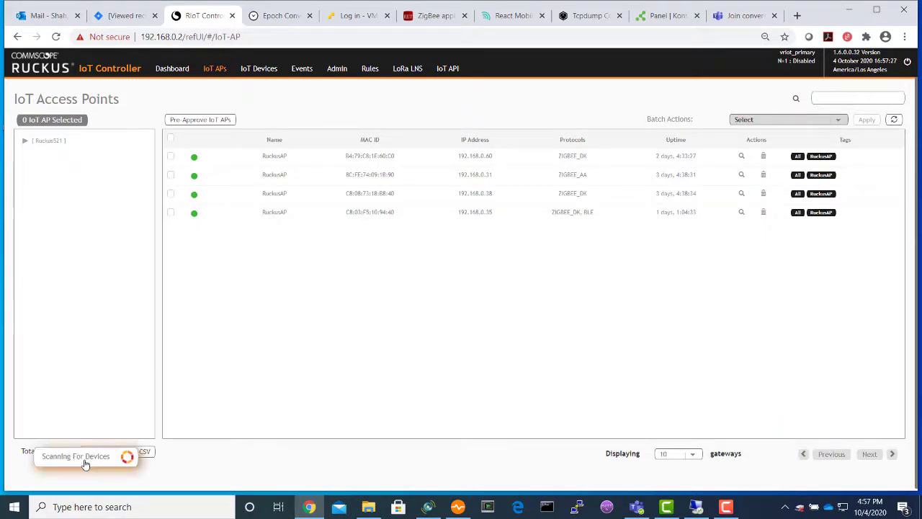
{"action": "left_click", "coordinate": [85, 462]}
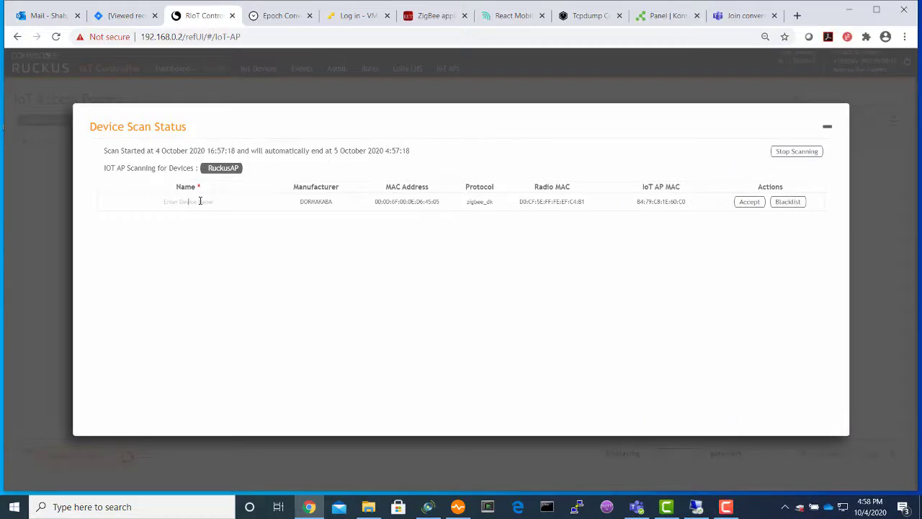
{"action": "left_click", "coordinate": [201, 202]}
{"action": "type", "text": "Lock_104"}
{"action": "left_click", "coordinate": [750, 202]}
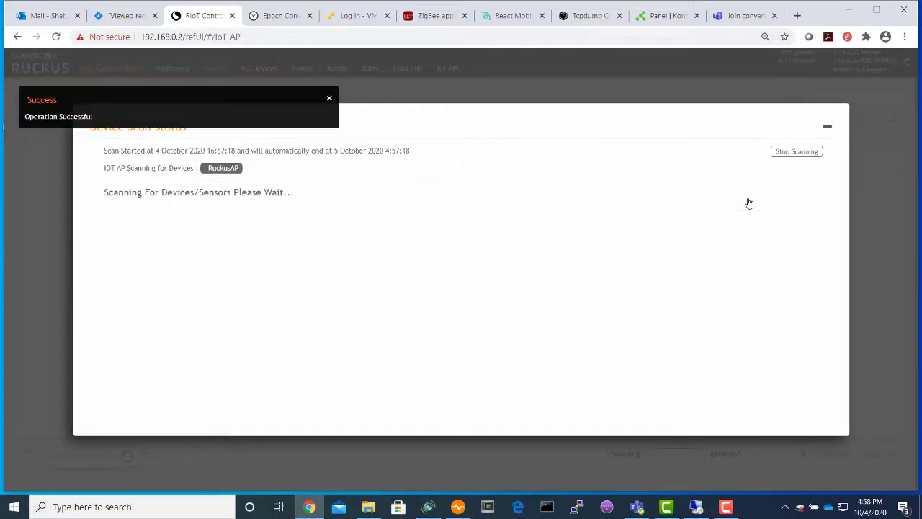
{"action": "left_click", "coordinate": [795, 152]}
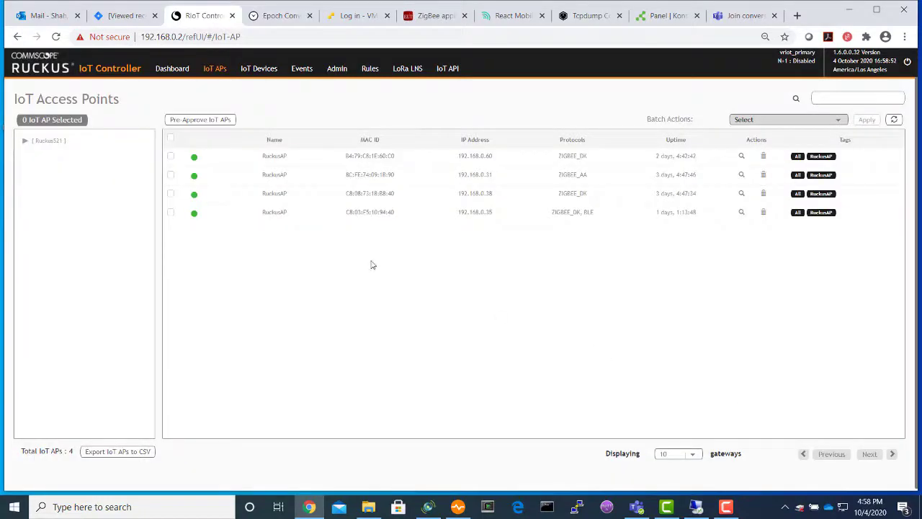
- Check the lock in the IoT Devices list and switch back to Ambiance to view the access points paired with Gateway-B479C81E60C0
{"action": "left_click", "coordinate": [261, 70]}
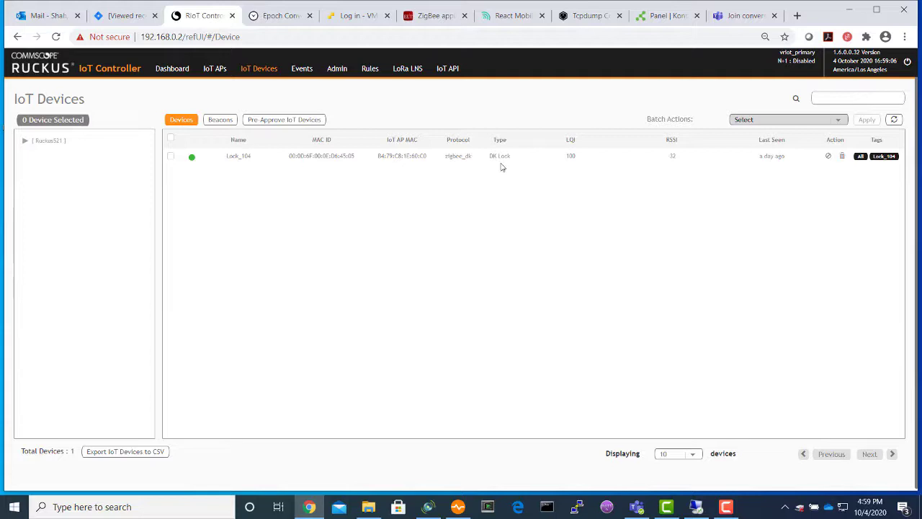
{"action": "key", "text": "alt+Tab"}
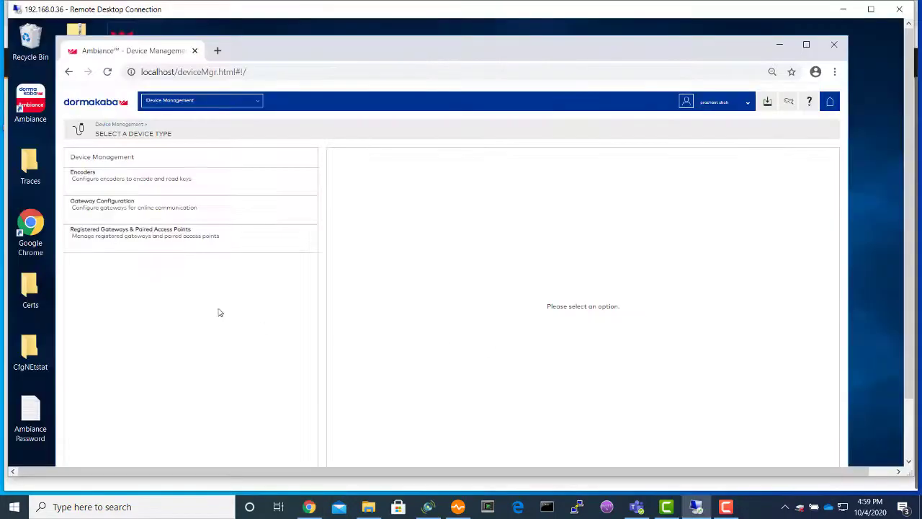
{"action": "left_click", "coordinate": [153, 240]}
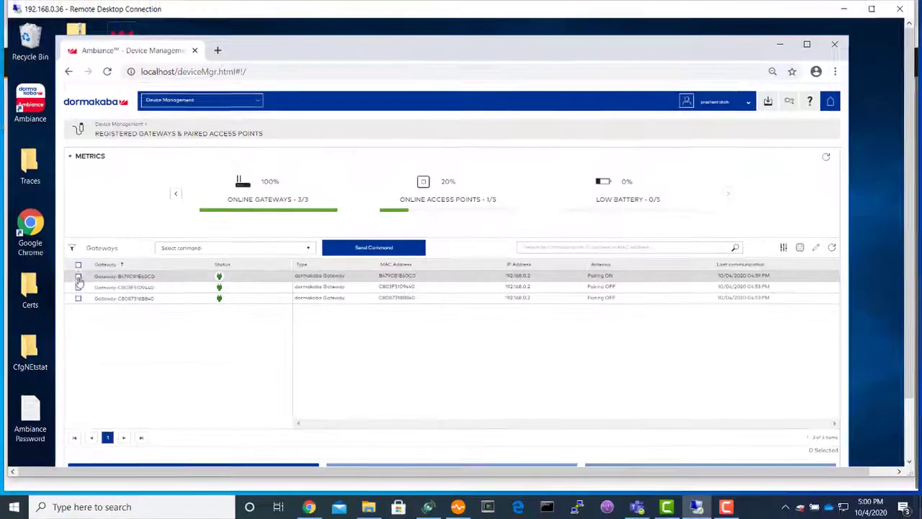
{"action": "left_click", "coordinate": [627, 232]}
{"action": "scroll", "coordinate": [690, 410], "scroll_direction": "down", "scroll_amount": 2}
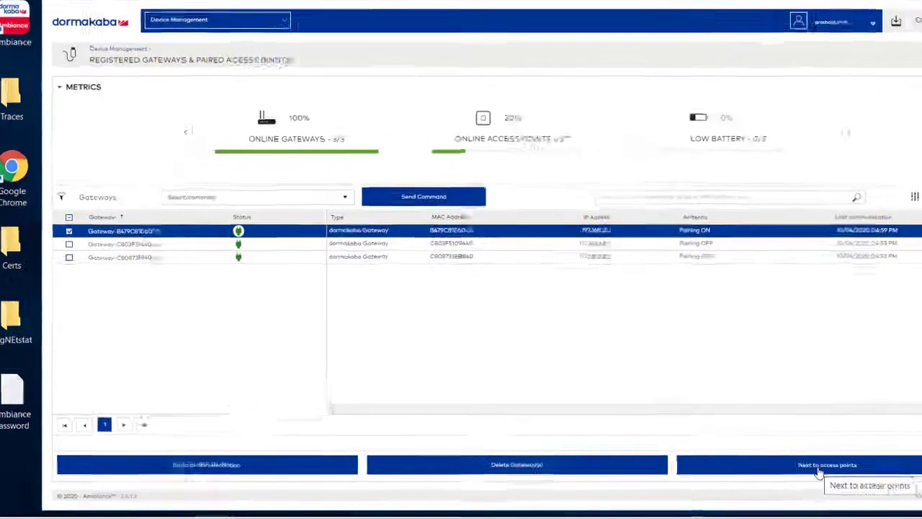
{"action": "left_click", "coordinate": [702, 425]}
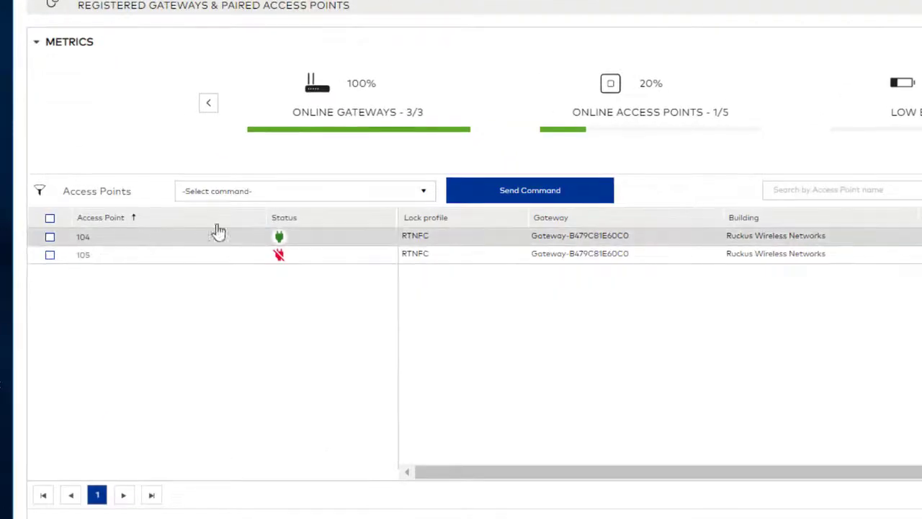